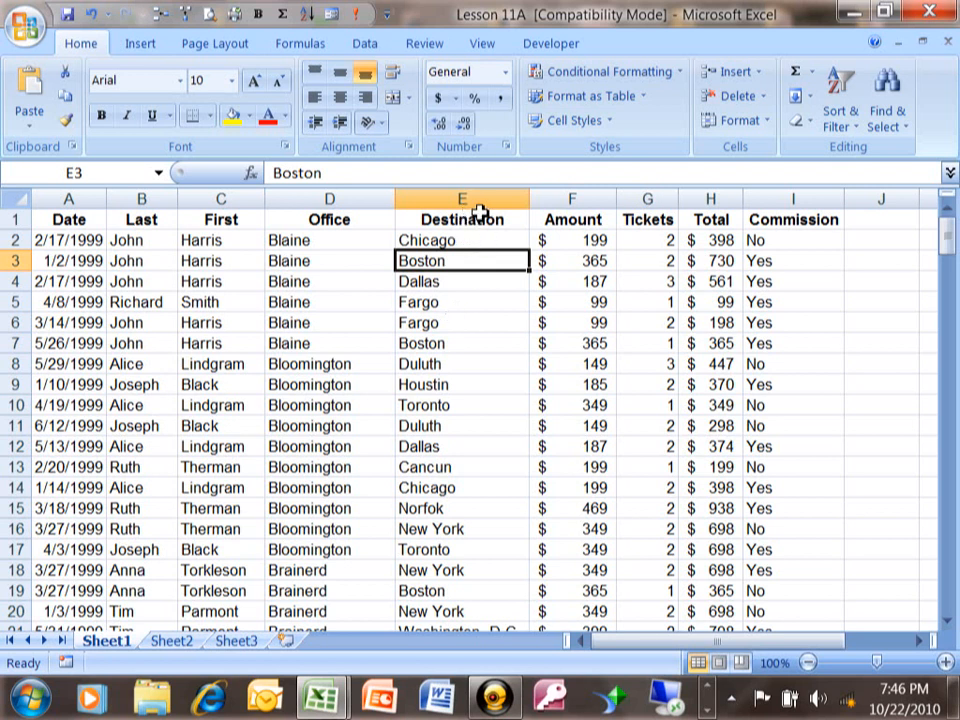
Step: Sort the table by the Destination column from A to Z, using a single cell in that column
click(471, 308)
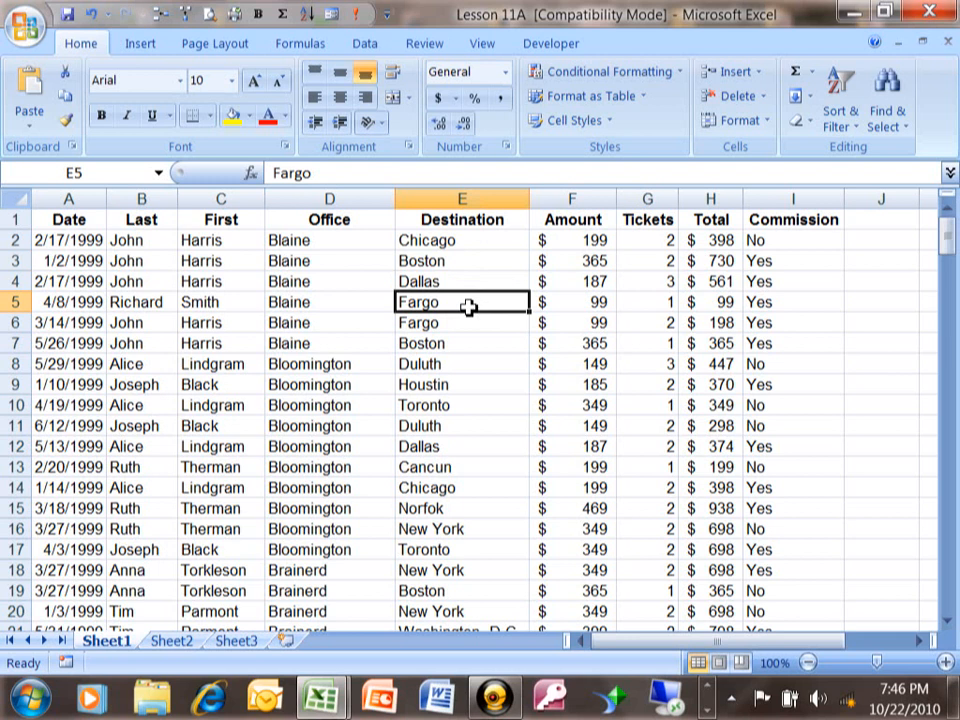
click(275, 284)
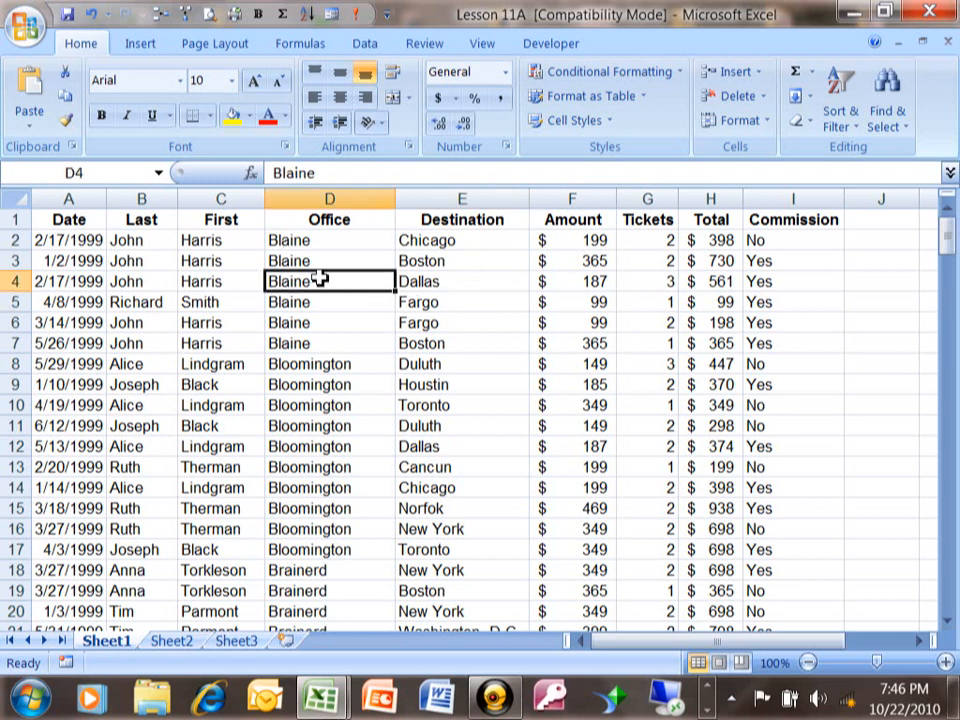
click(487, 264)
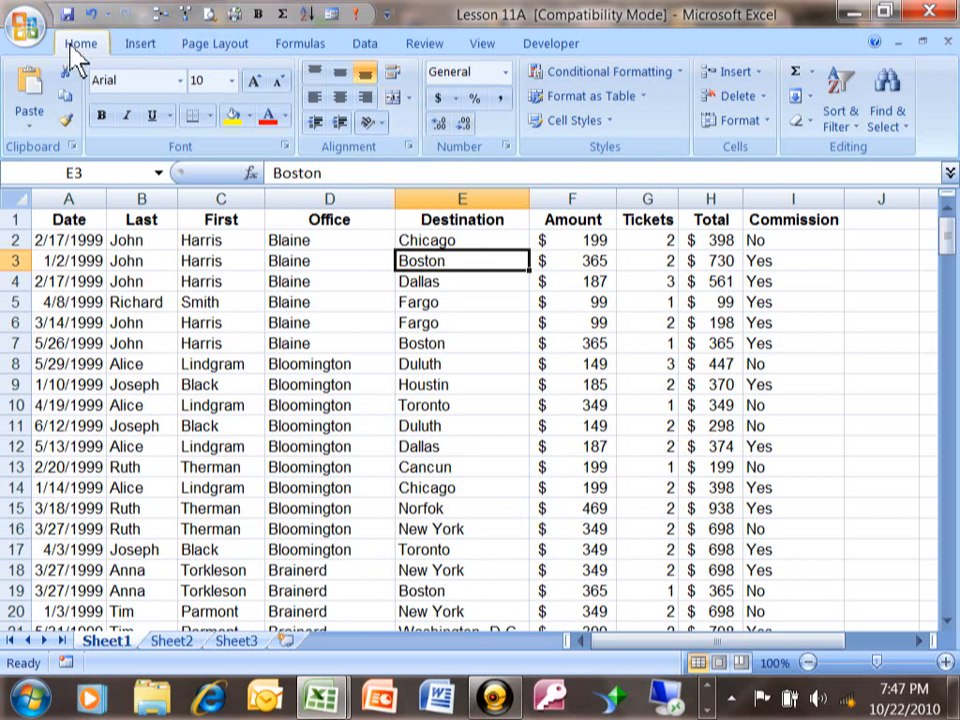
click(857, 137)
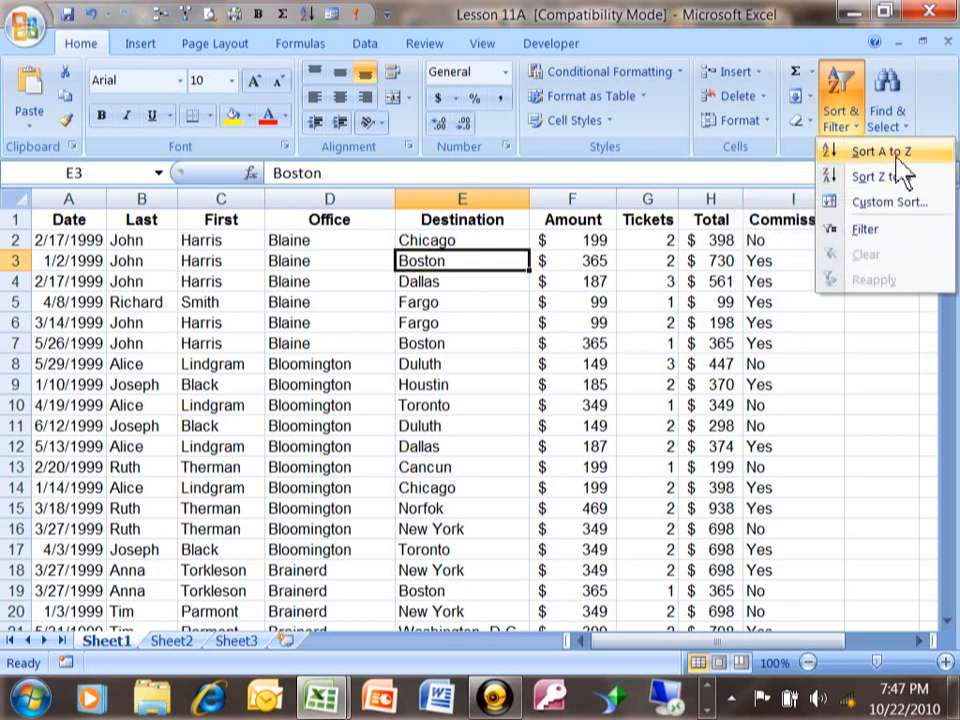
click(899, 158)
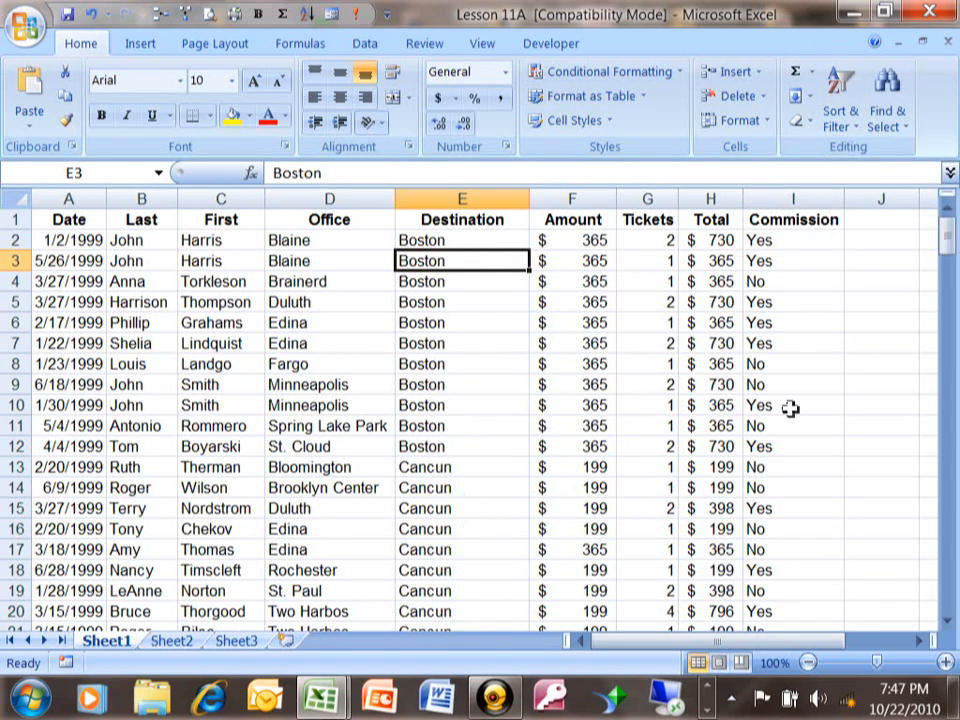
Step: Sort the whole table by the Office column from A to Z
mouse_move(948, 255)
mouse_down()
mouse_move(950, 294)
mouse_move(950, 245)
mouse_up()
click(318, 310)
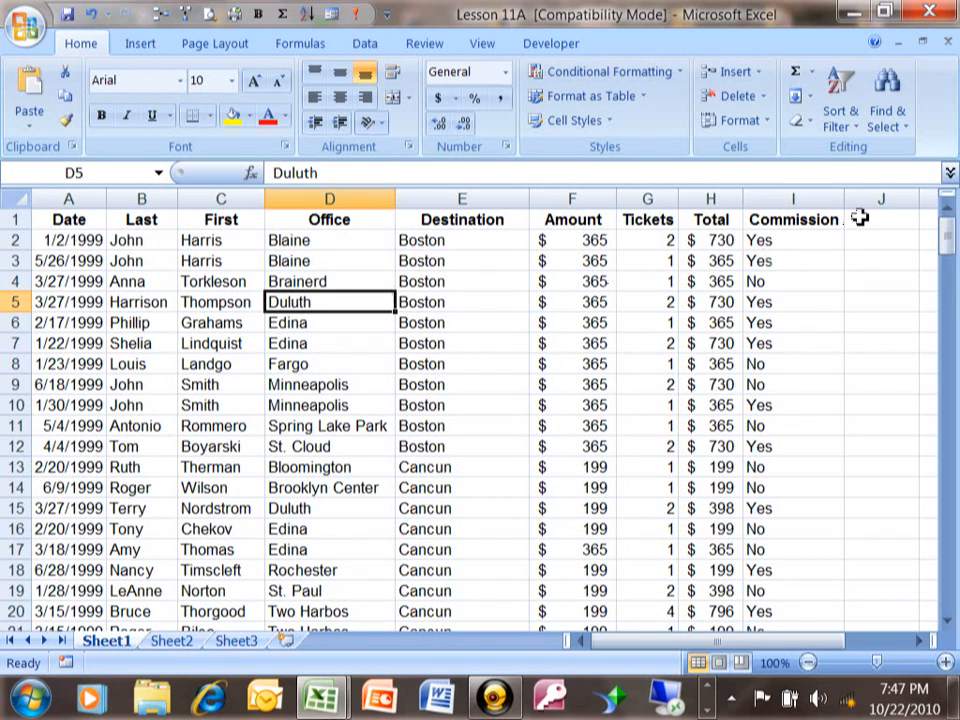
click(853, 146)
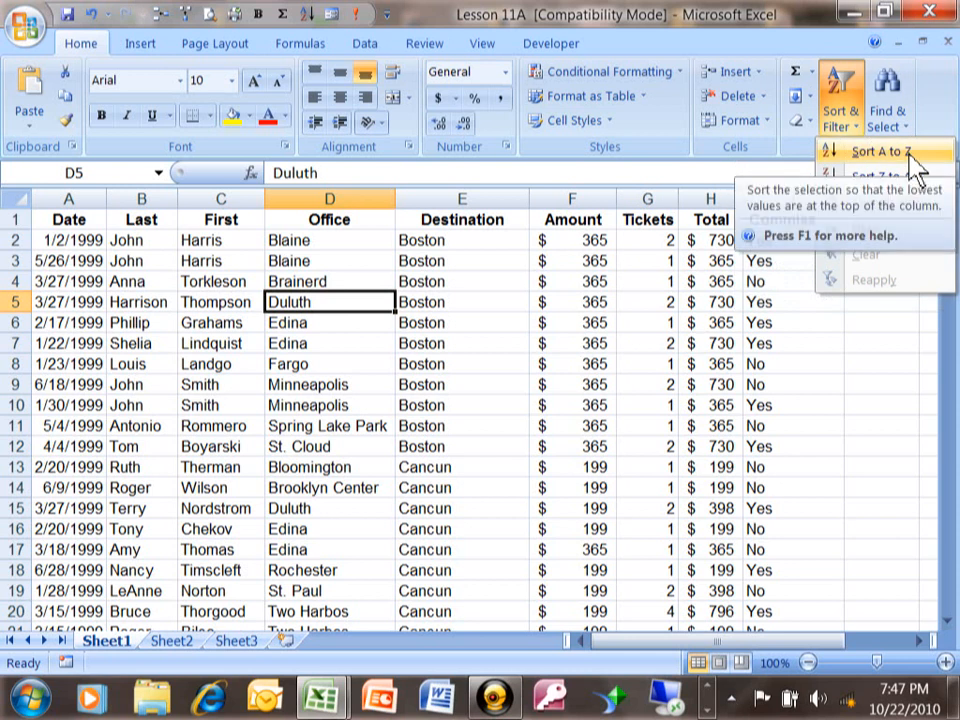
click(912, 158)
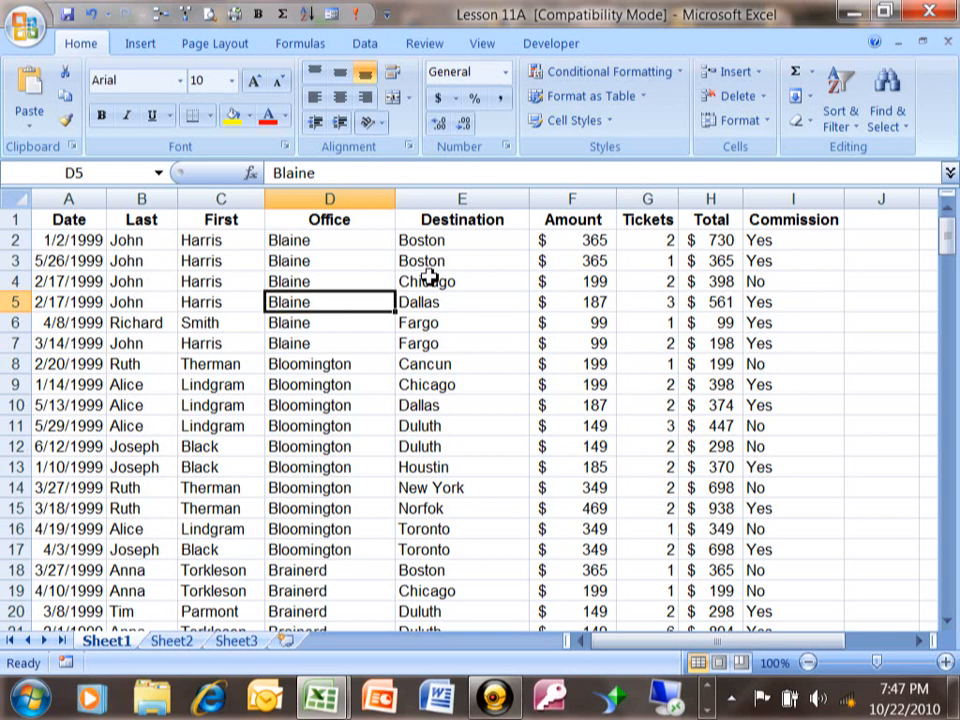
Step: Try sorting only the entire Destination column A to Z, continuing with the current selection, and undo that sort
click(479, 199)
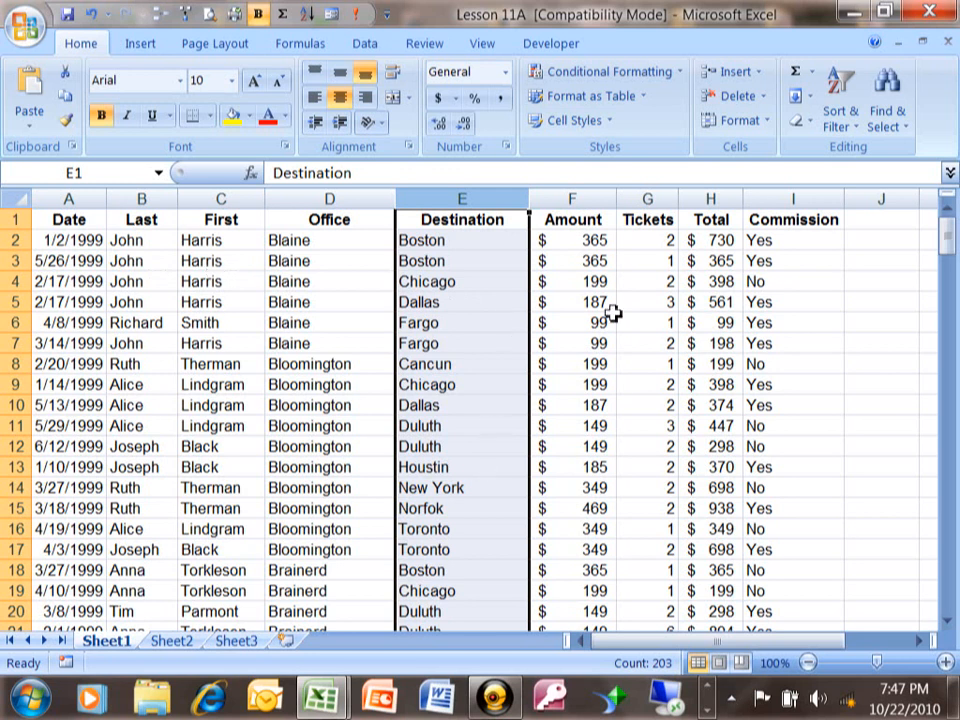
click(850, 138)
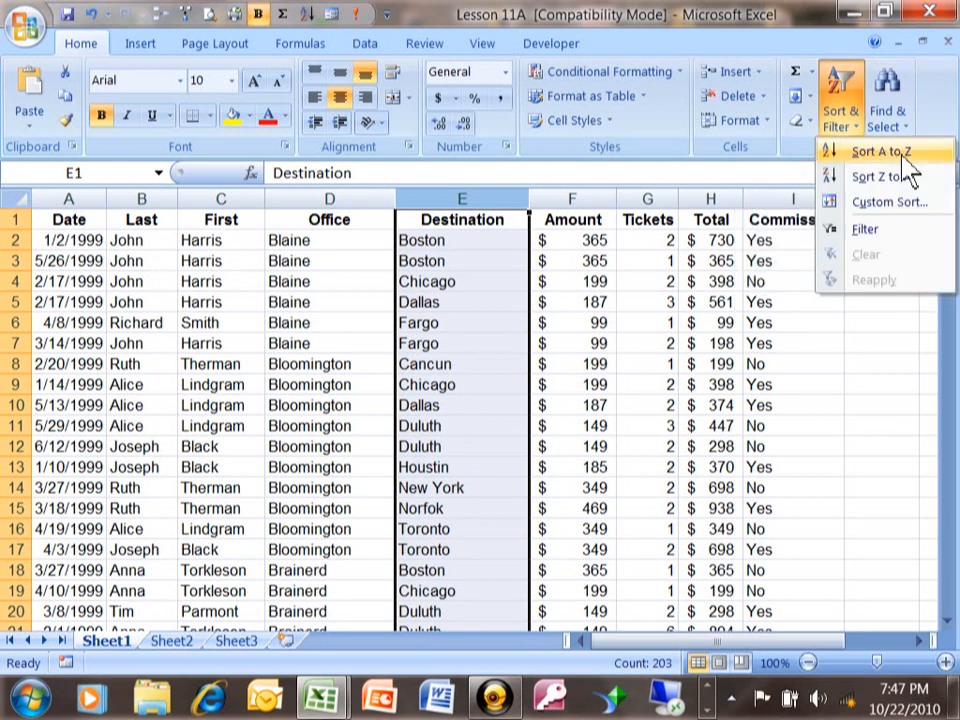
click(905, 156)
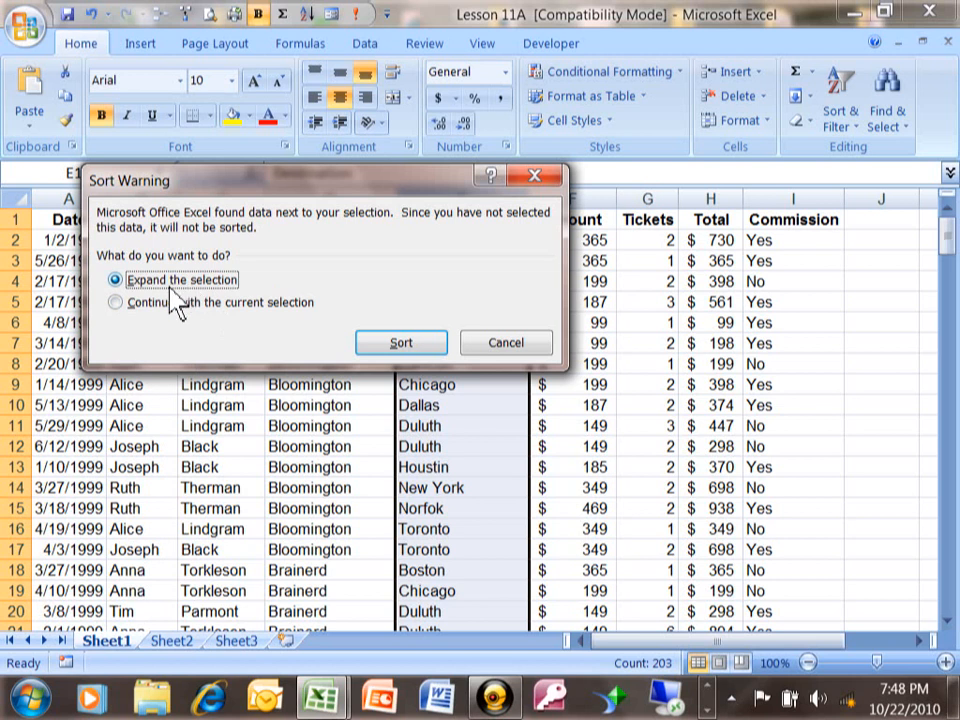
click(117, 304)
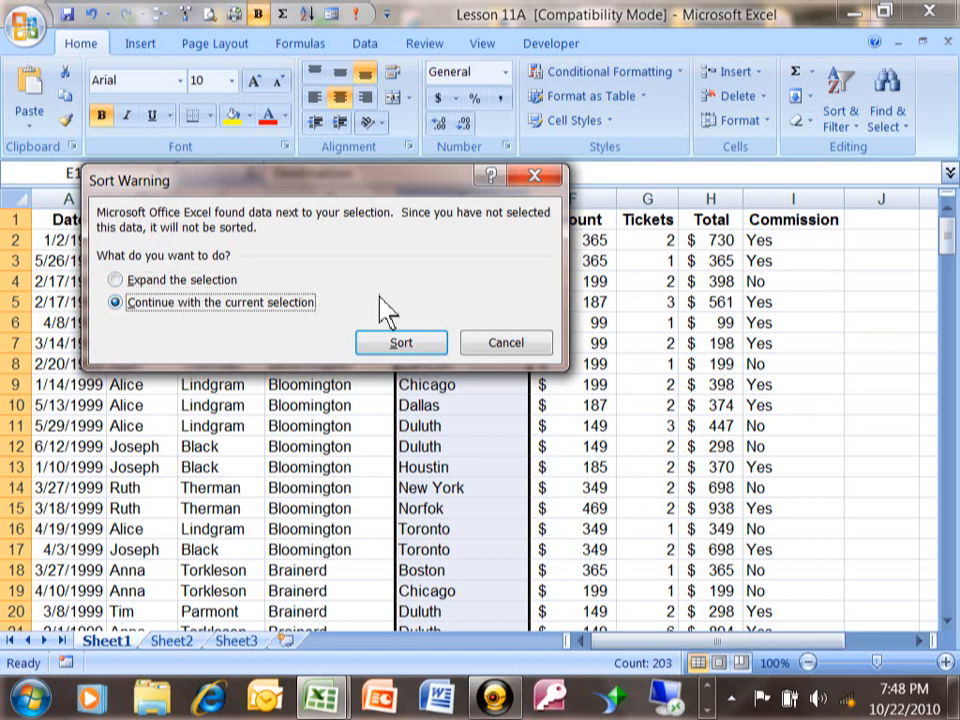
click(401, 343)
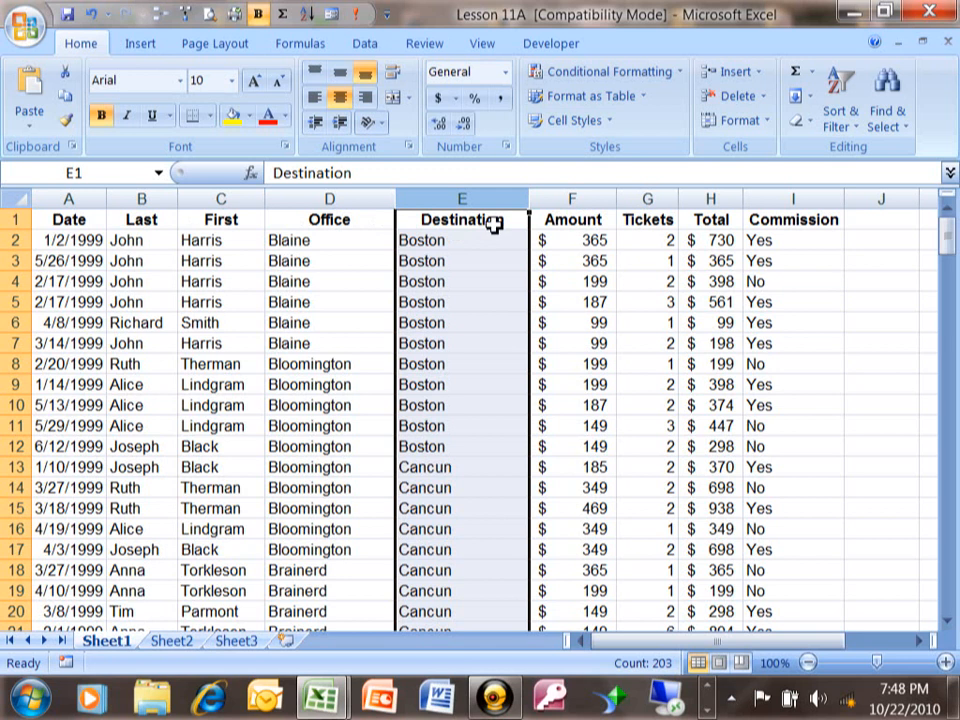
click(91, 14)
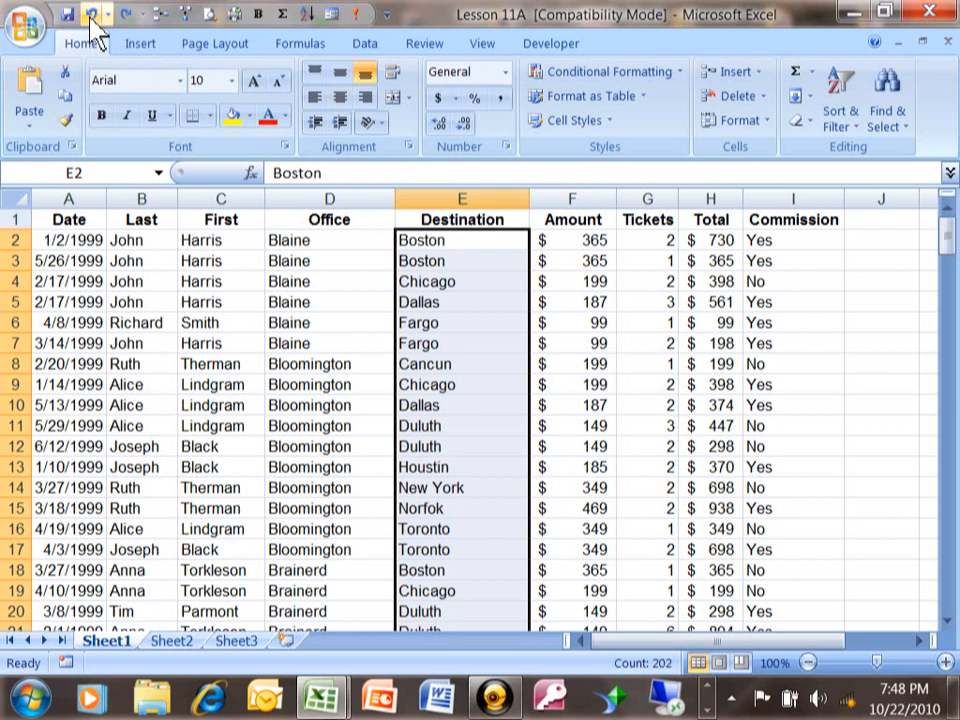
Step: Deselect the column and sort all records by Destination from A to Z, starting from the Cancun cell E8
click(707, 378)
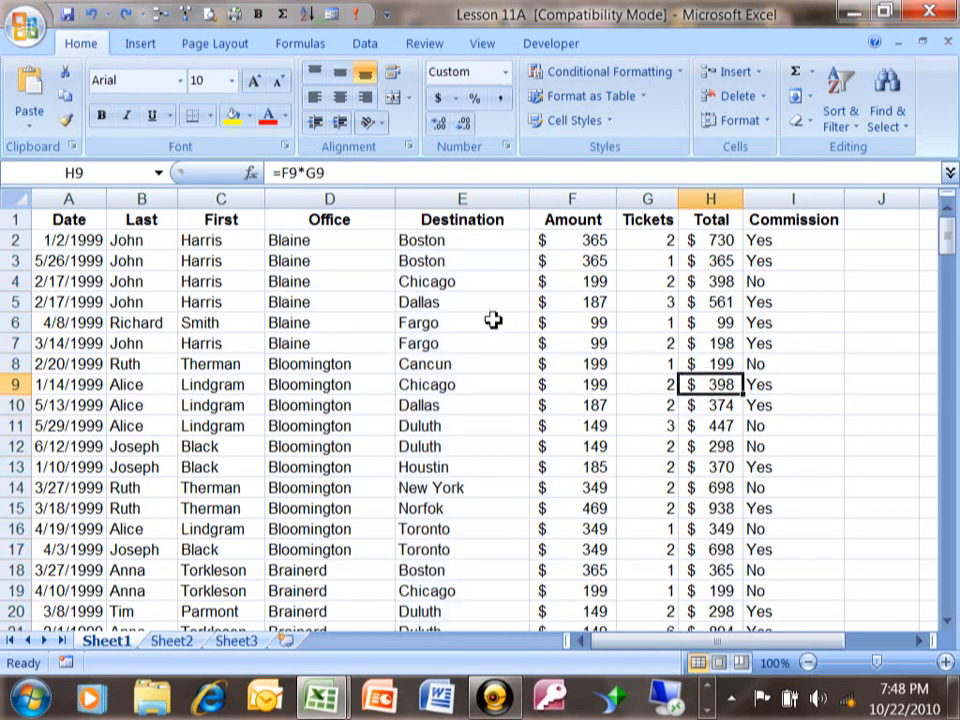
click(471, 358)
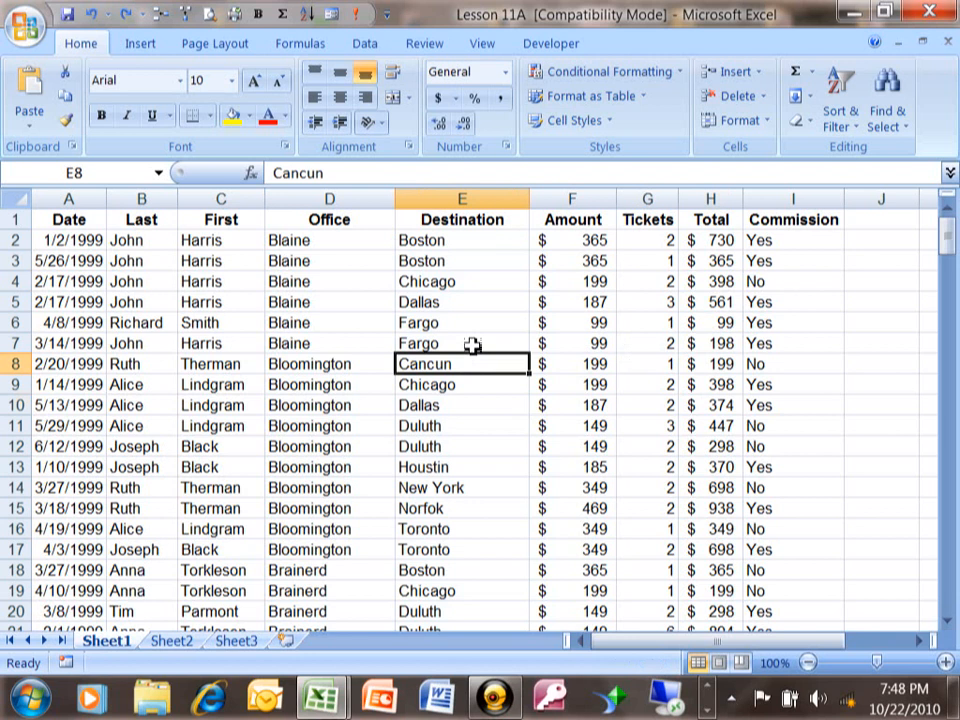
click(843, 140)
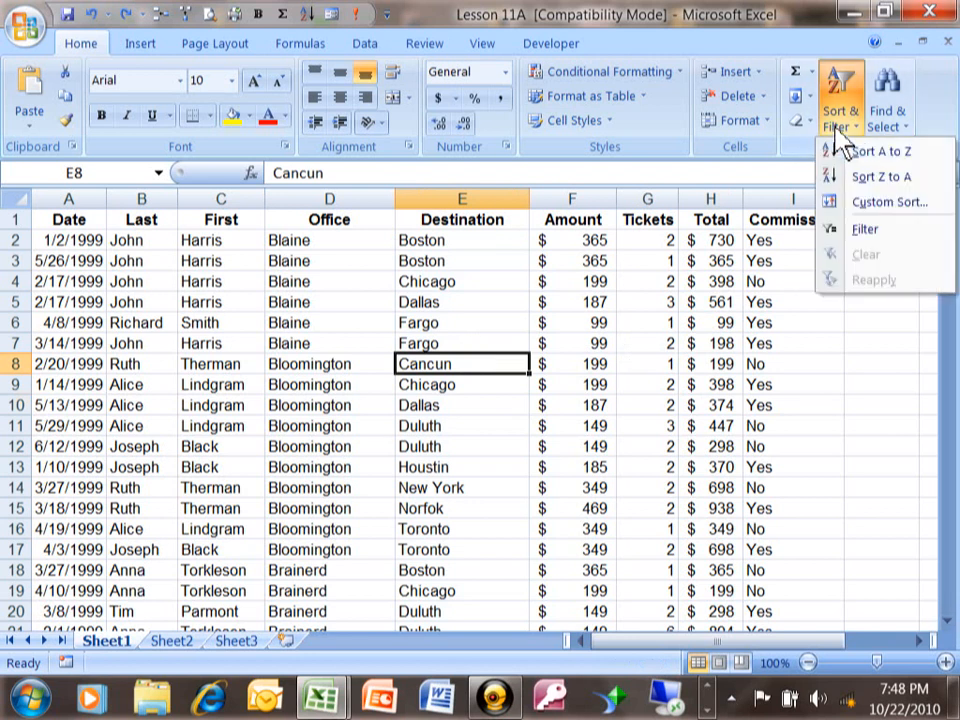
click(878, 155)
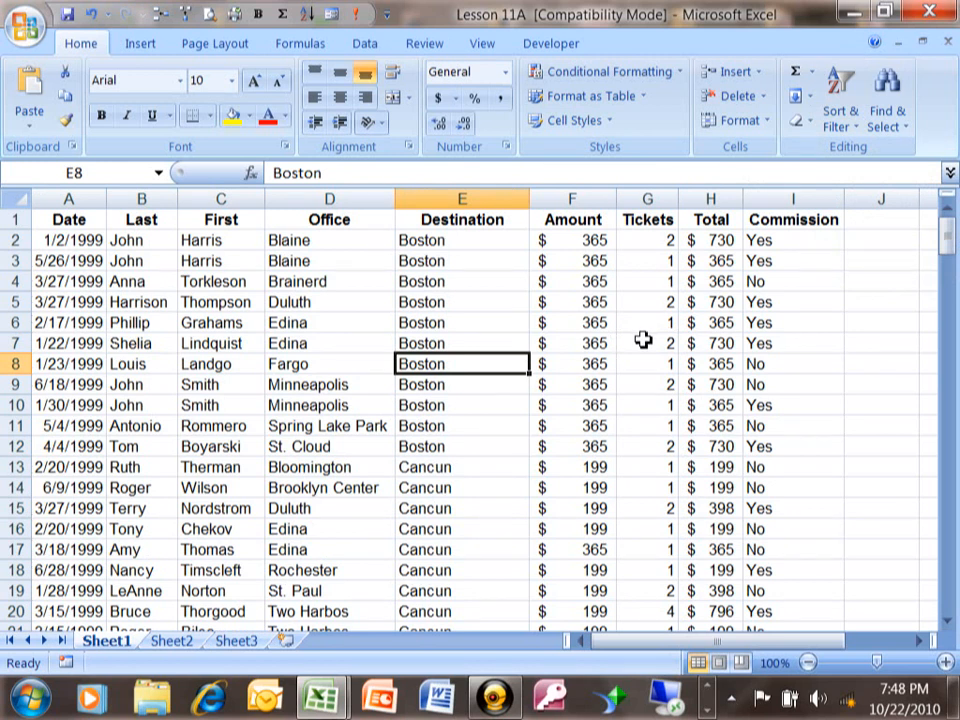
Step: Open the custom Sort settings for the table and add three more sort levels below Destination
click(366, 50)
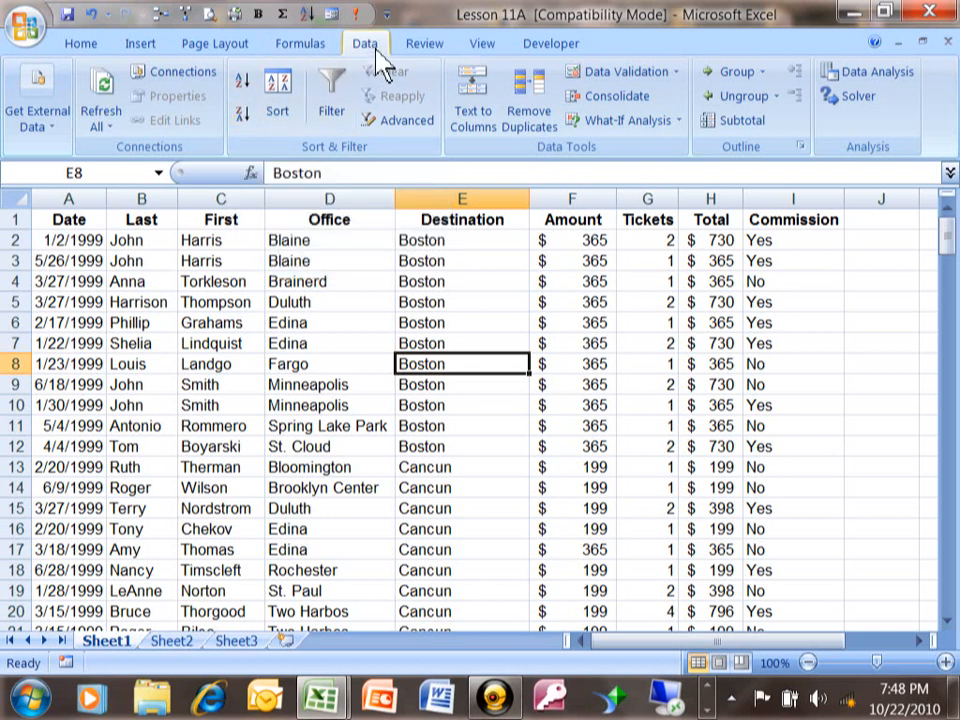
click(285, 110)
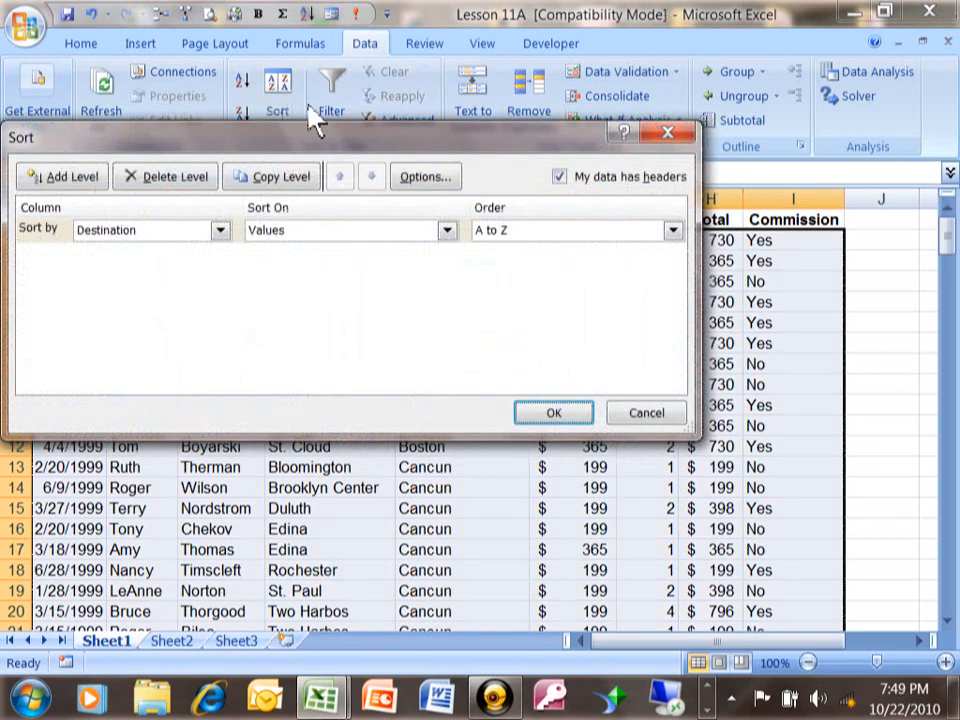
drag(323, 138, 386, 93)
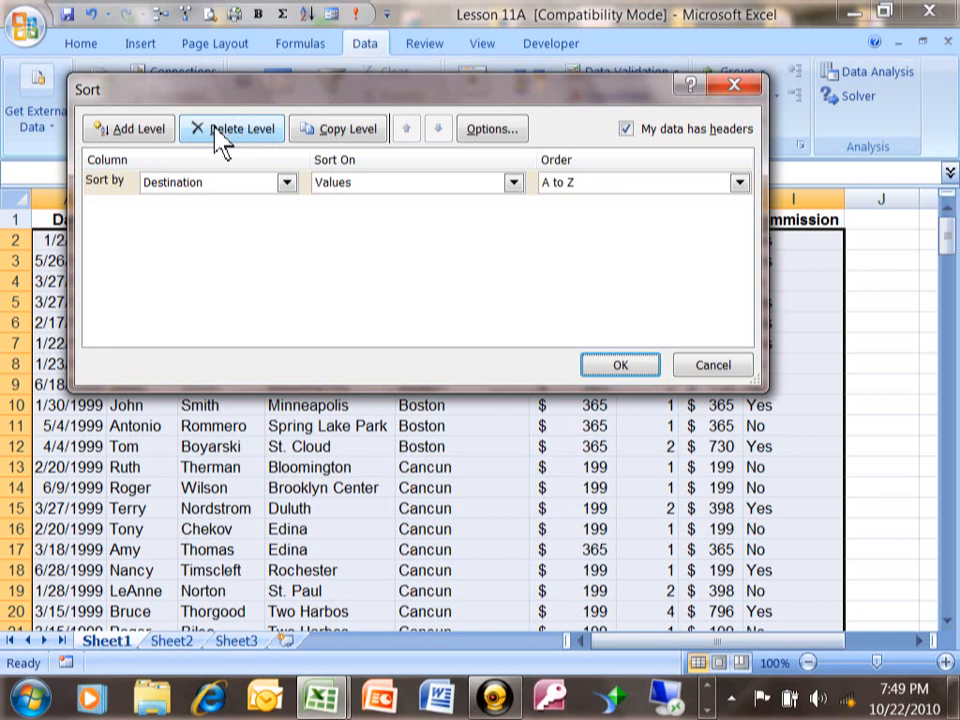
click(142, 140)
click(142, 140)
click(142, 140)
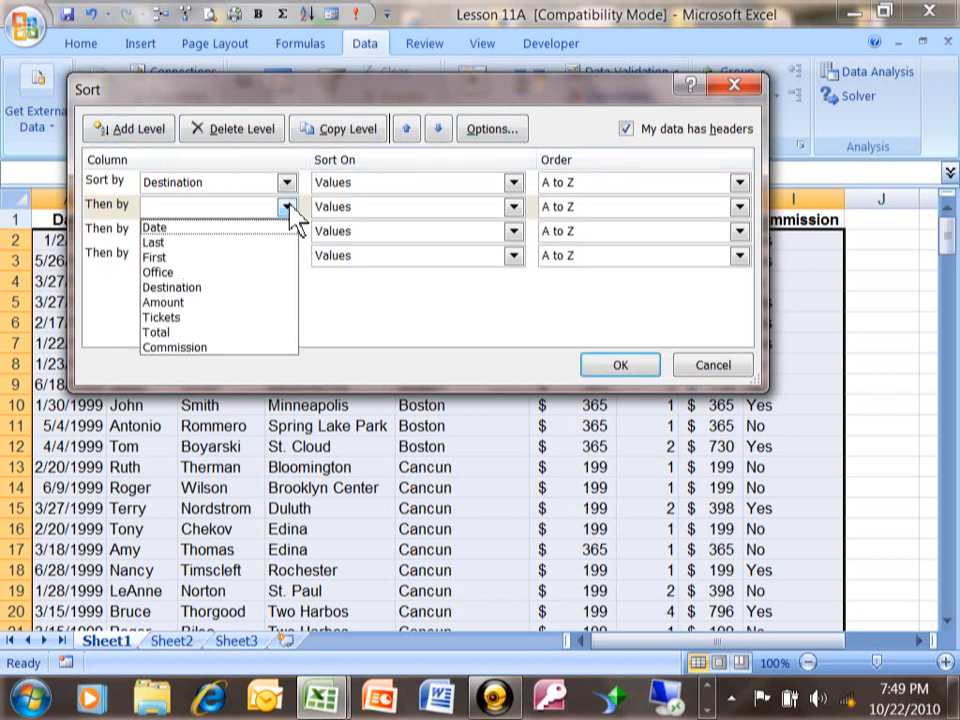
Step: Set the three added sort levels to Office, Date and Amount, in that order
click(256, 270)
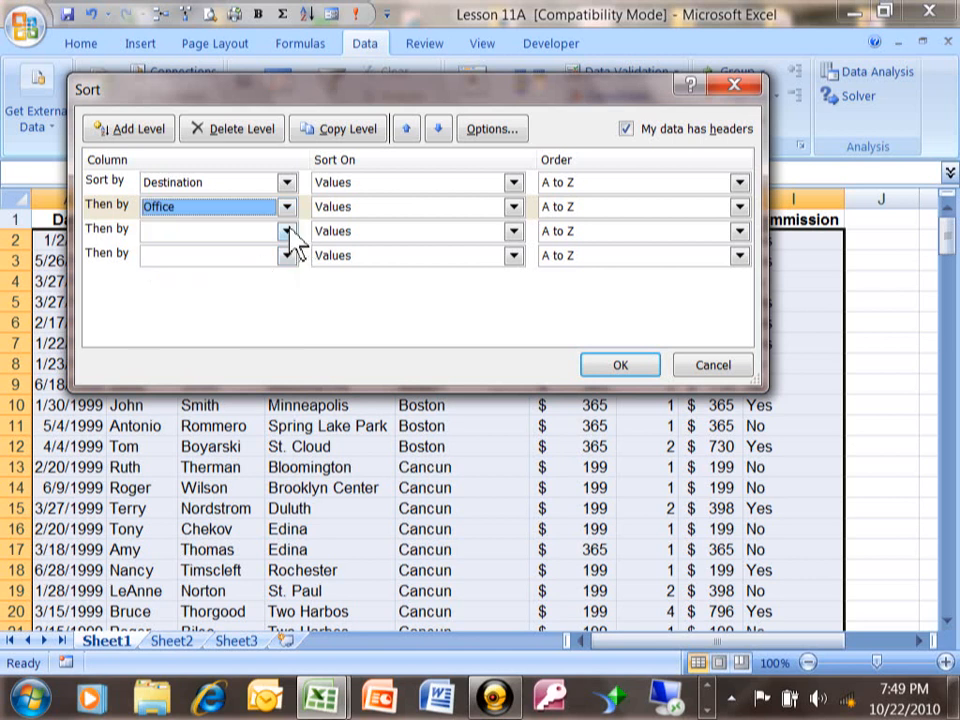
click(286, 231)
click(262, 252)
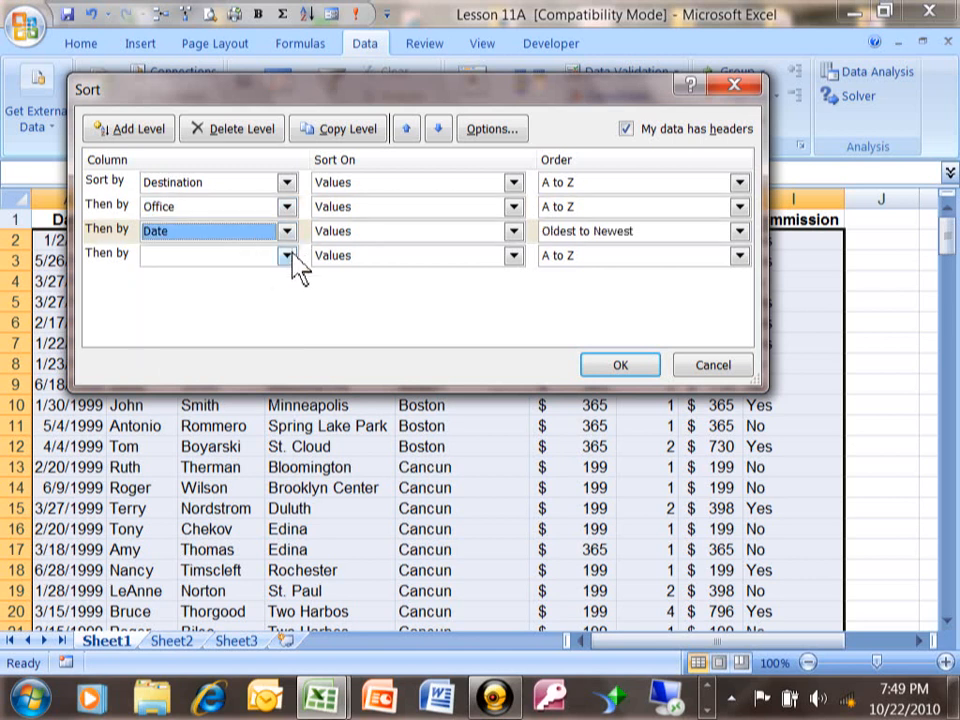
click(290, 258)
click(230, 353)
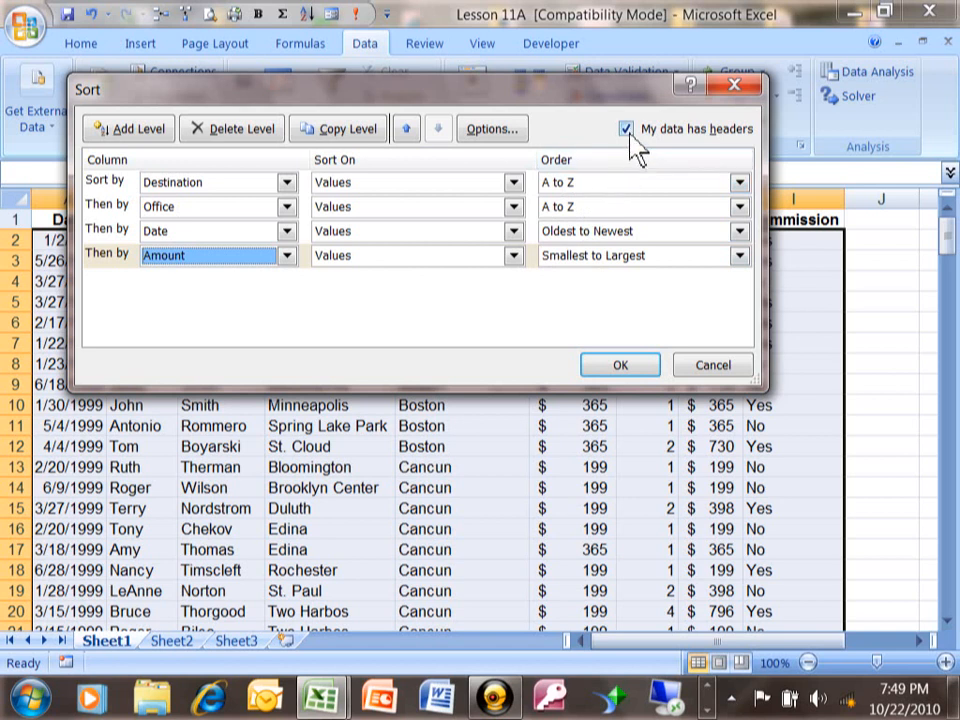
Step: Toggle the "My data has headers" option to compare column labels, and apply the four-level sort with headers enabled
drag(628, 96, 637, 282)
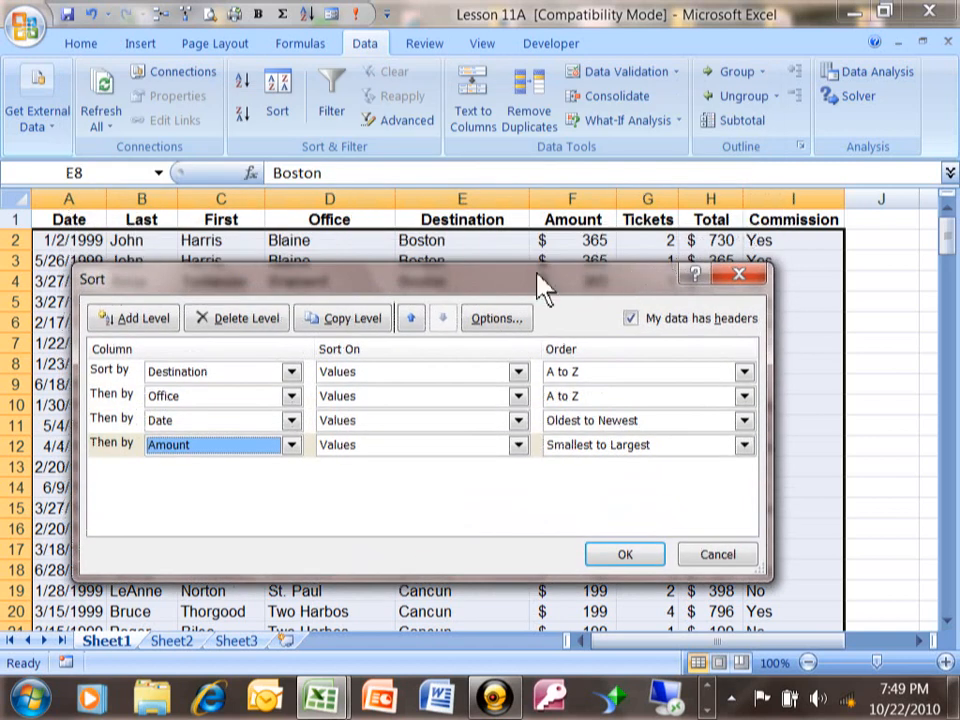
click(630, 318)
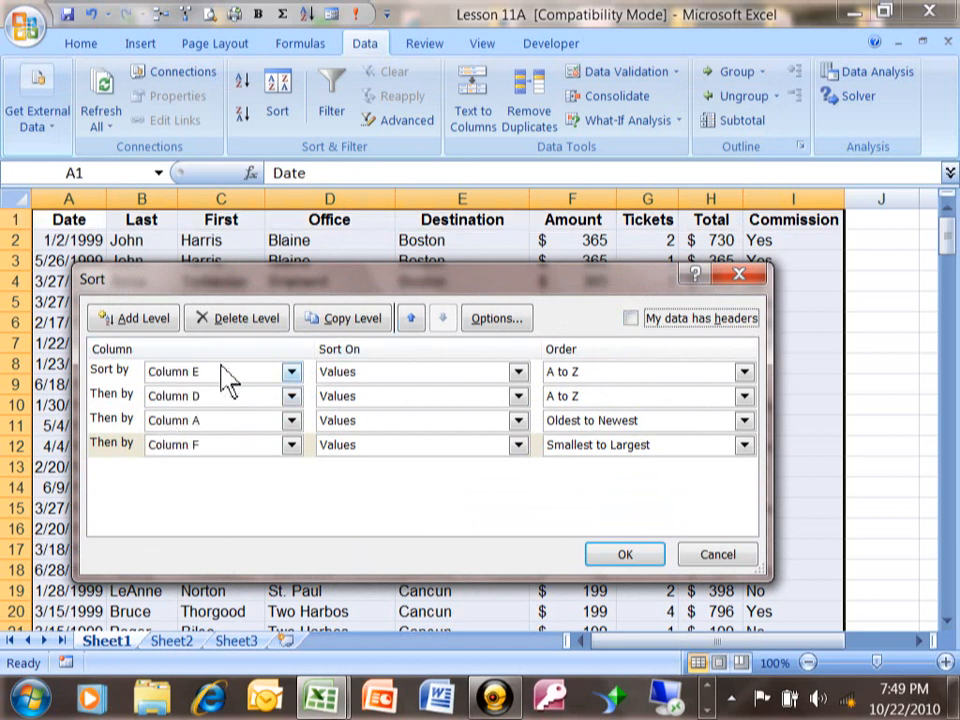
click(630, 318)
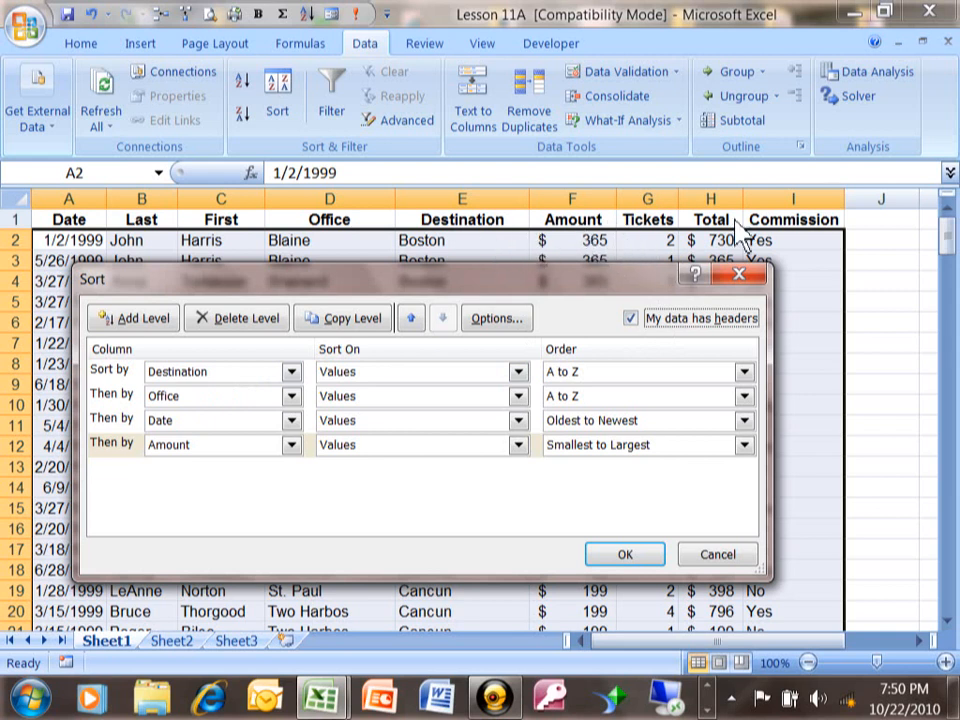
click(630, 317)
click(625, 556)
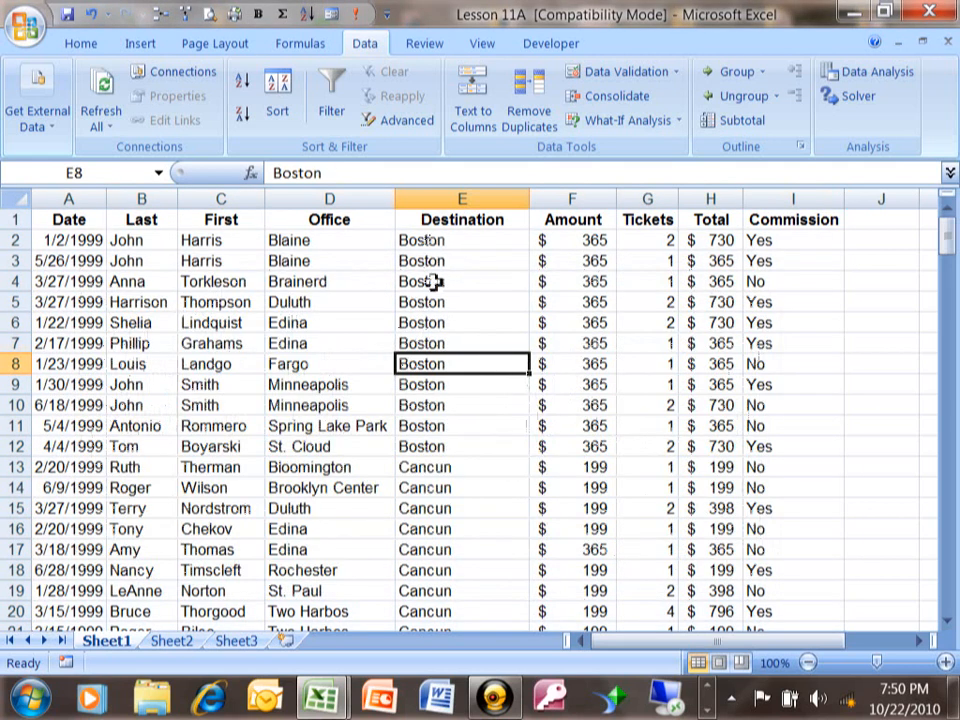